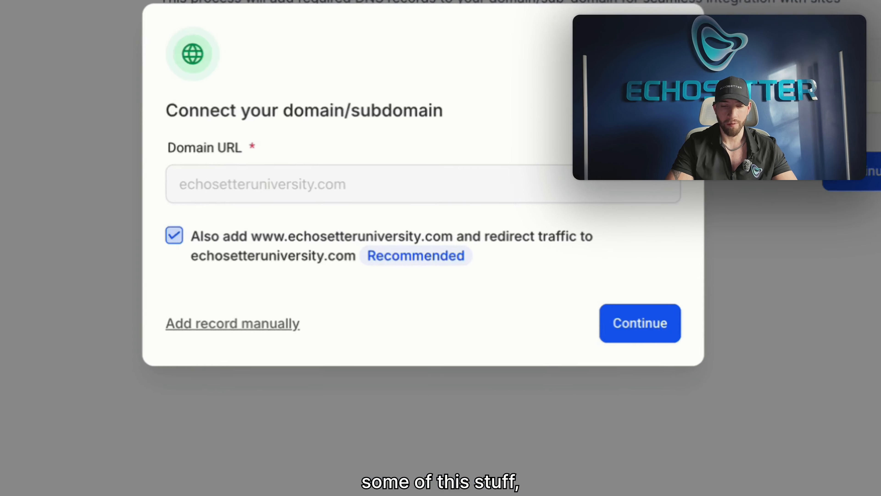
- Submit echosetteruniversity.com with its www redirect for connection and show which DNS records will be added
click(557, 327)
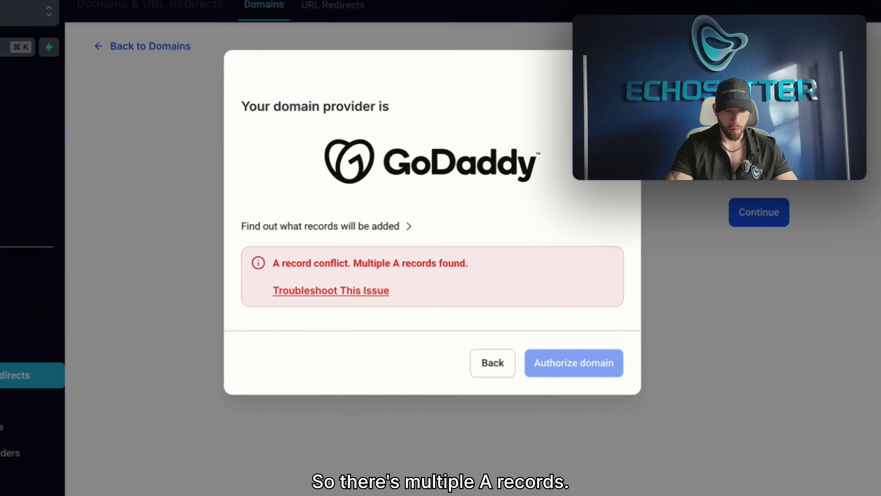
click(394, 255)
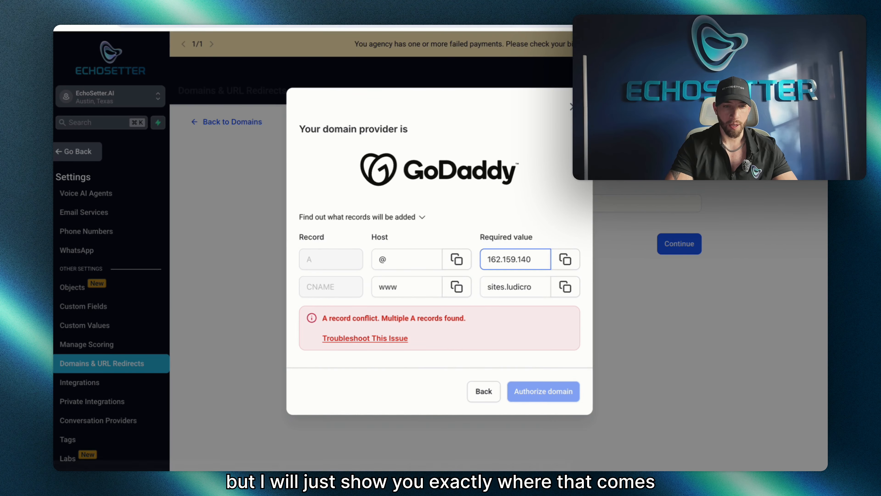
- Switch to GoDaddy and examine the DNS records of echosetteruniversity.com for A and www CNAME entries
click(377, 27)
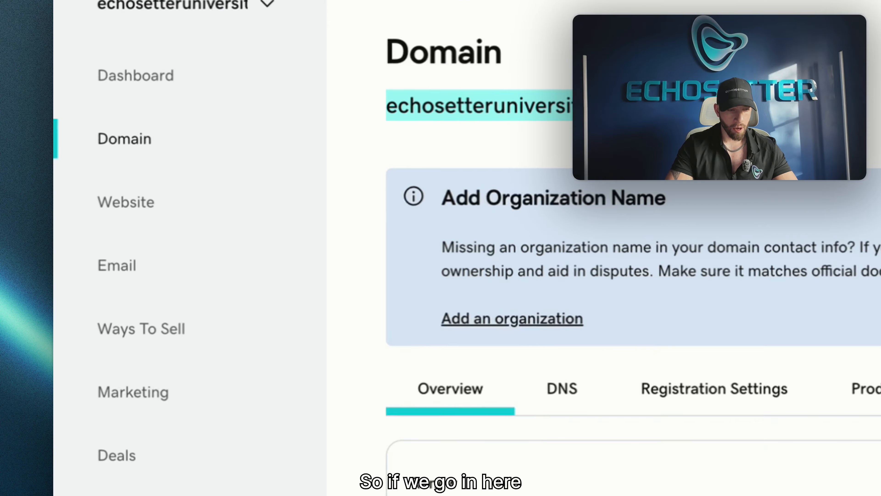
click(597, 401)
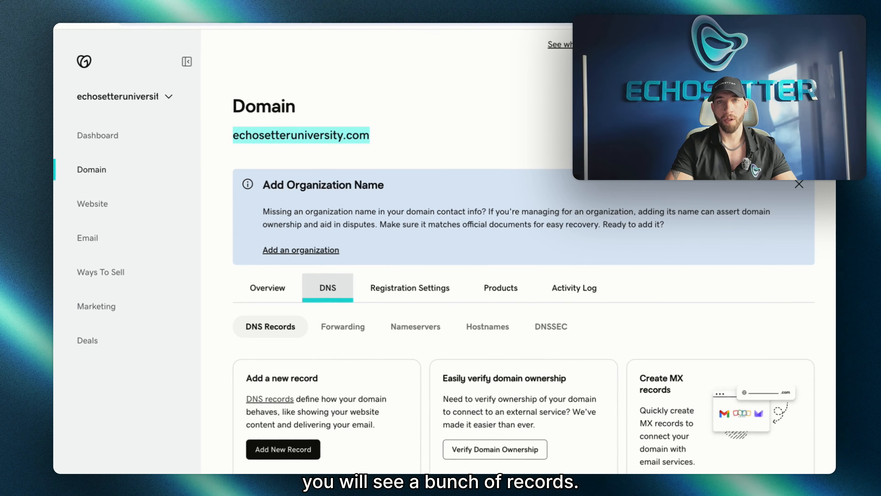
scroll(520, 278, down, 5)
scroll(521, 277, down, 10)
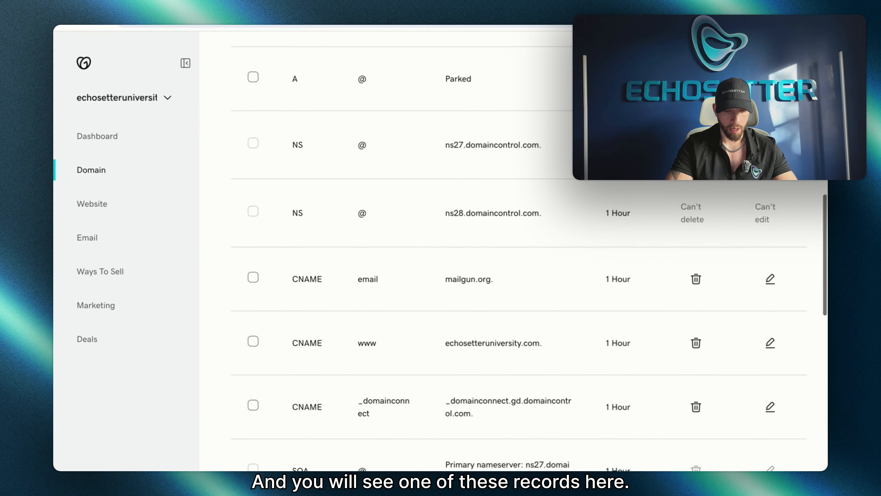
scroll(520, 254, down, 3)
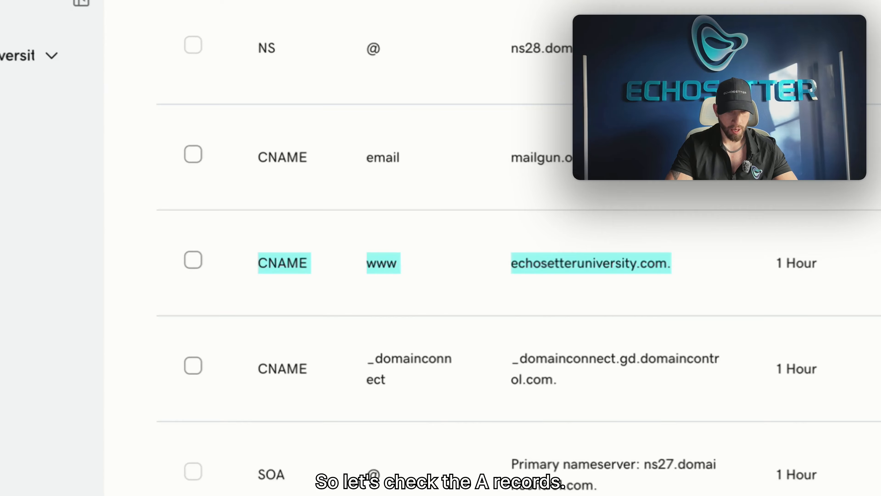
scroll(440, 312, down, 10)
scroll(441, 313, up, 2)
click(820, 325)
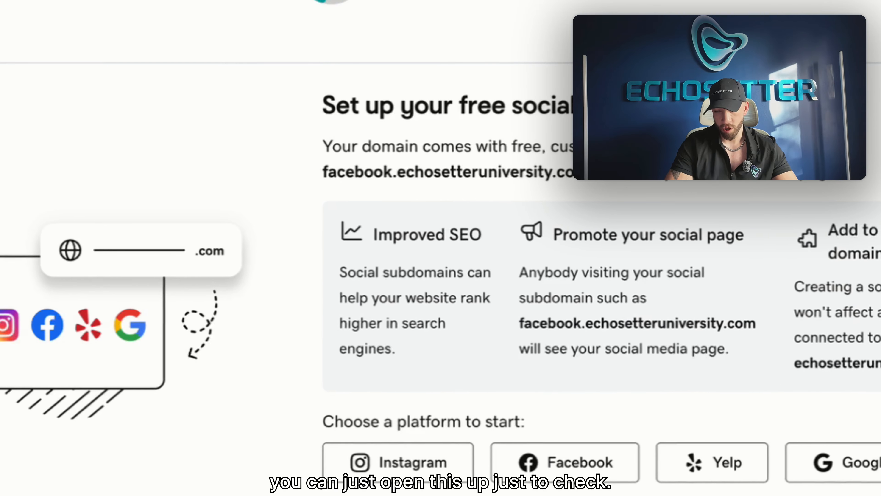
- Delete the parked A record for @ from the domain's DNS records and confirm its removal
scroll(441, 312, up, 7)
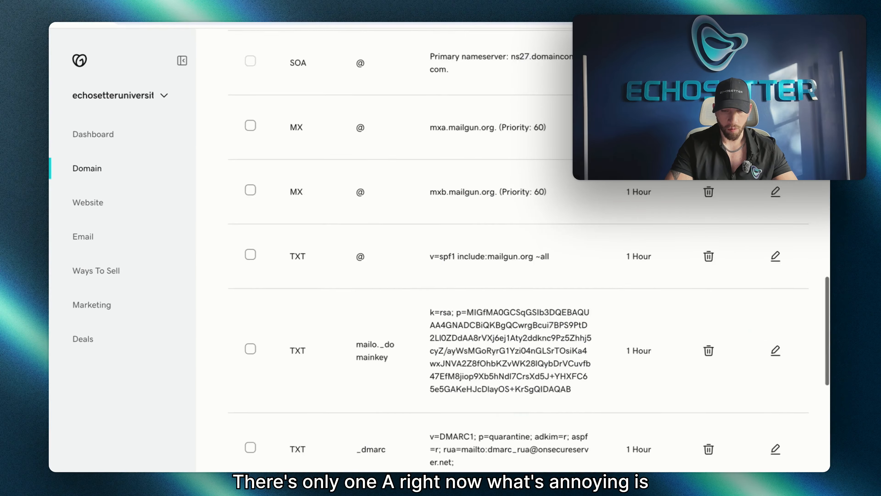
scroll(503, 278, up, 10)
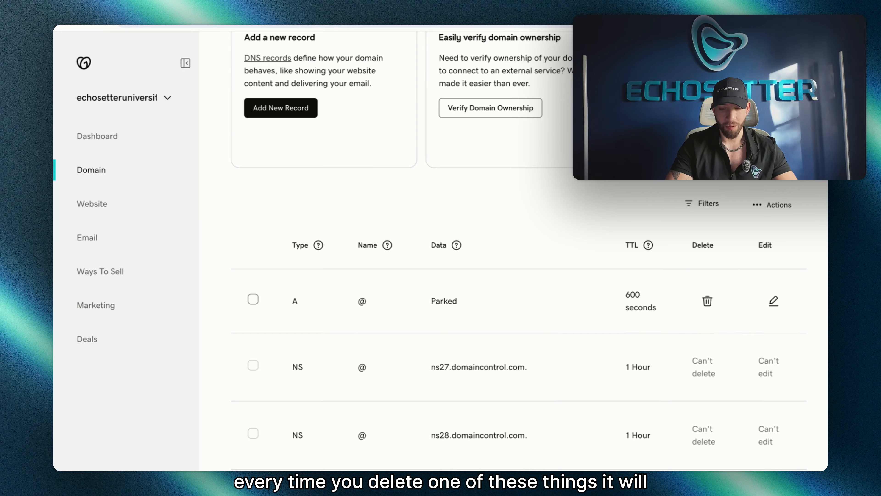
click(707, 301)
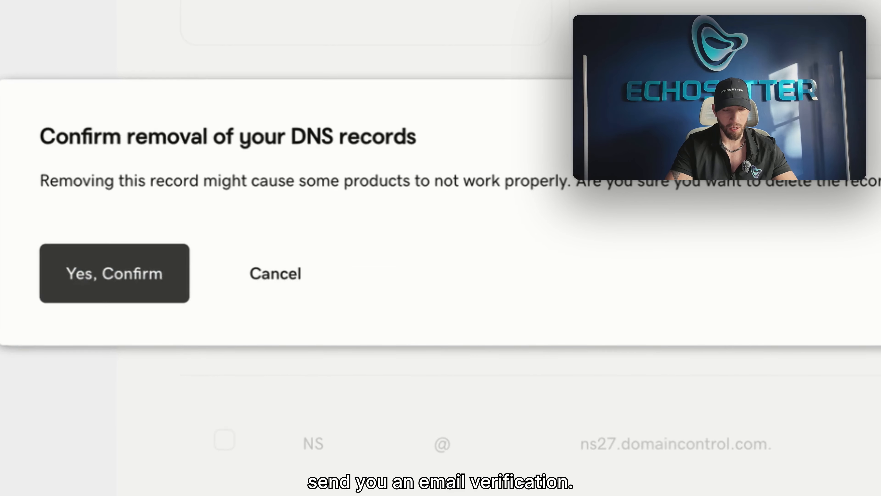
click(114, 273)
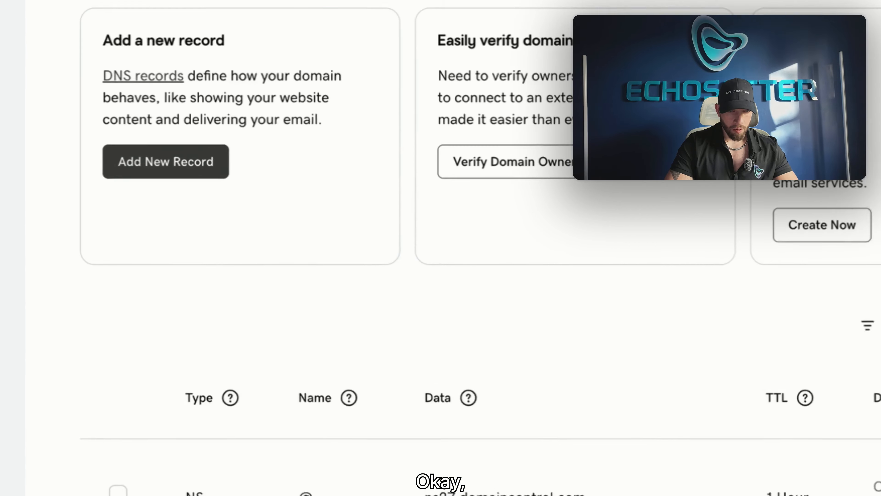
- Add an A record with host @ and the required value 162.159.140.166 from the domain setup
click(173, 164)
click(123, 467)
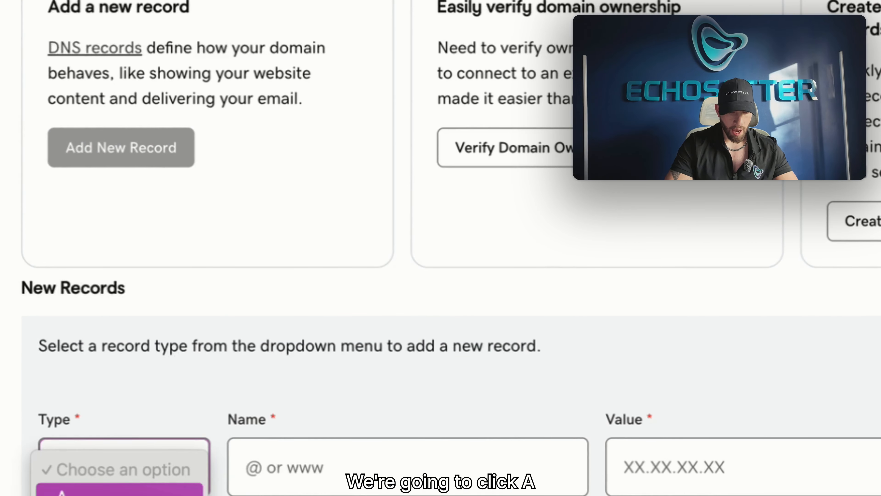
click(119, 490)
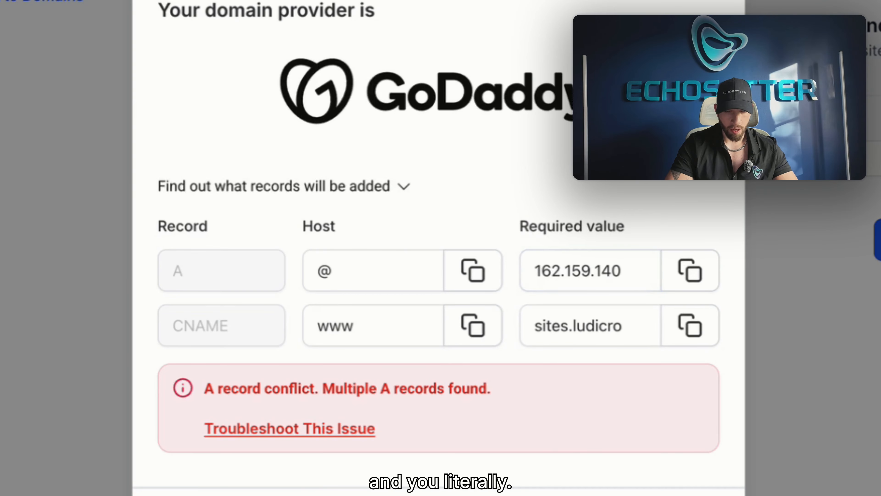
click(473, 271)
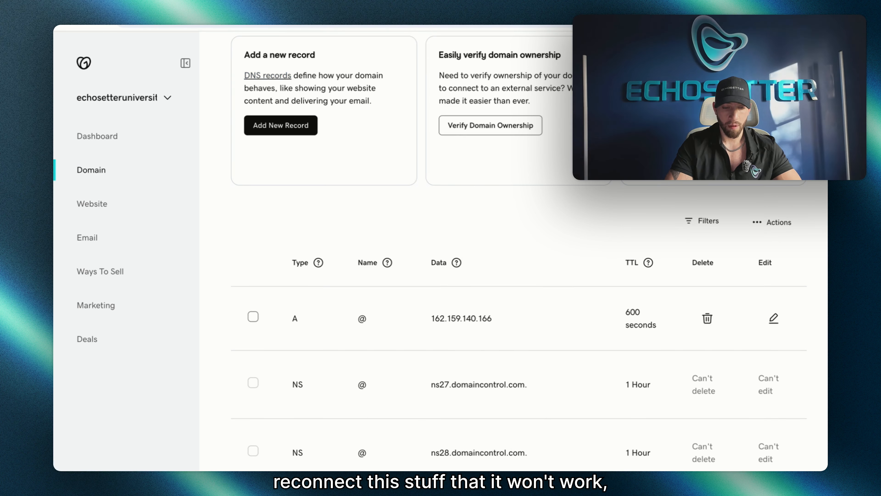
- Replace the www CNAME record pointing to echosetteruniversity.com with one pointing to sites.ludicrous.cloud
scroll(519, 249, down, 1)
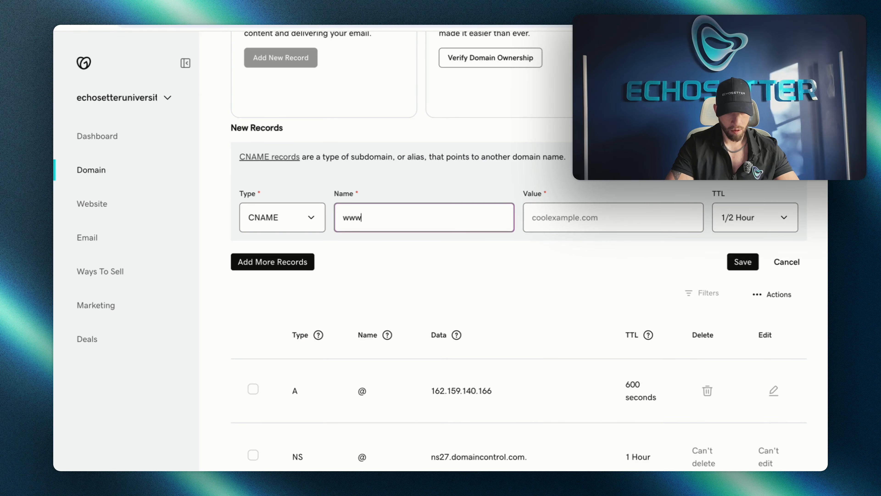
key(Return)
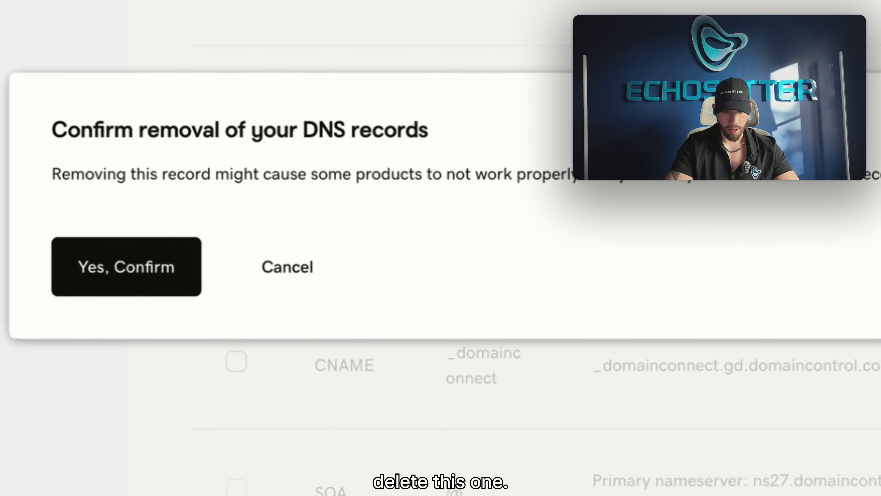
click(126, 267)
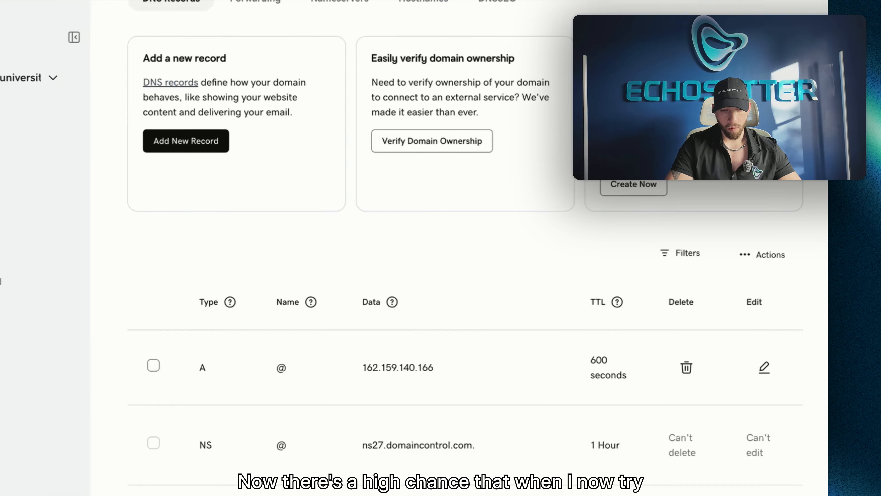
- Check the new A and www CNAME entries in GoDaddy, and verify the records in the EchoSetter manual domain setup
scroll(514, 278, down, 7)
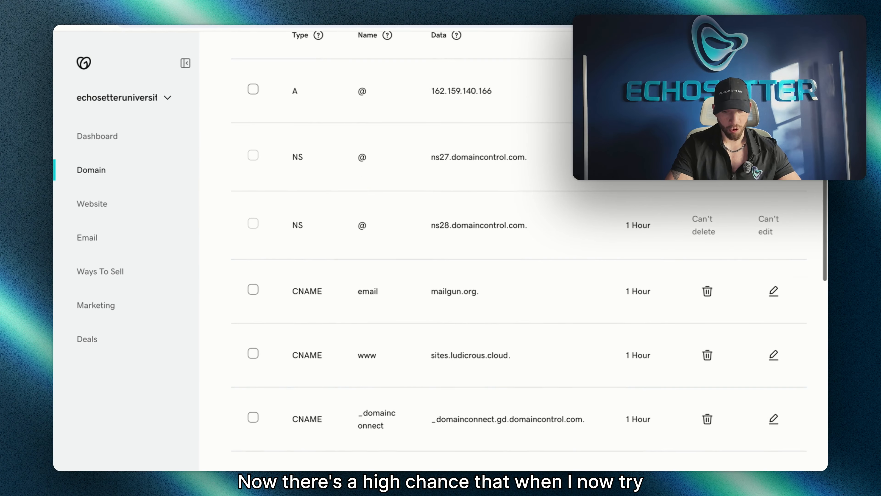
scroll(513, 278, down, 1)
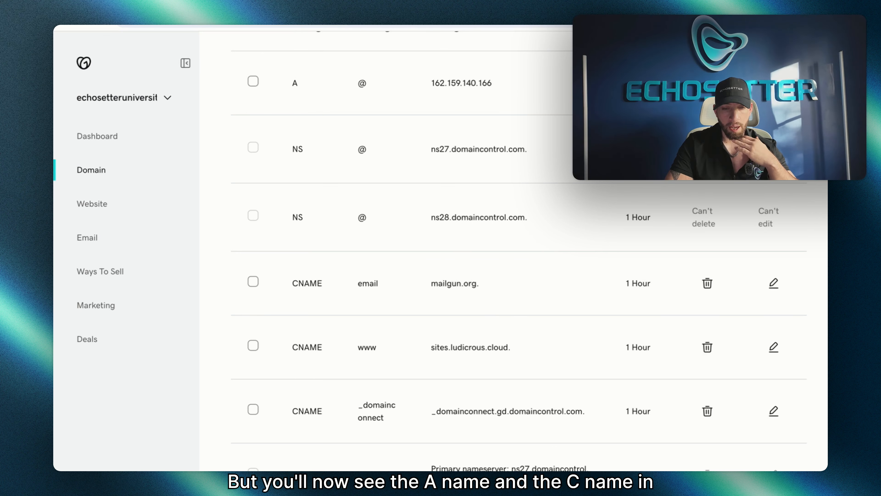
scroll(513, 278, up, 2)
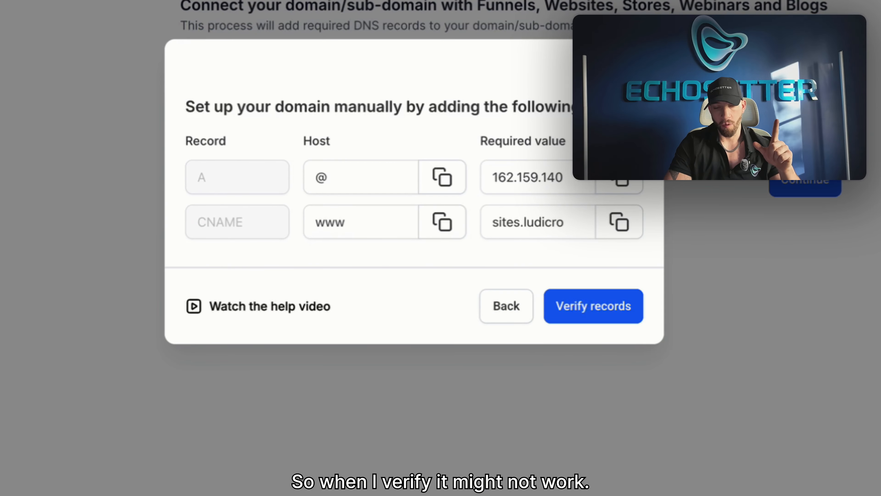
click(594, 306)
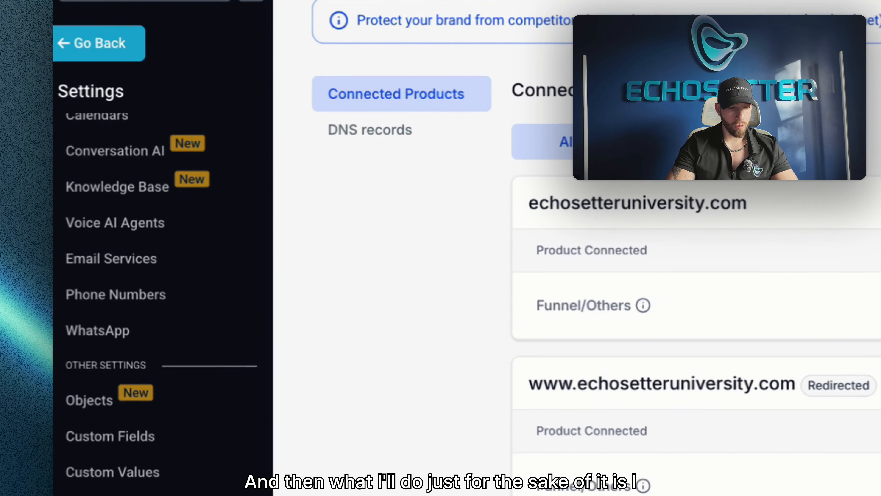
- Go to the funnels under Sites and open the domain choices in the Echosetter University funnel's settings
click(77, 151)
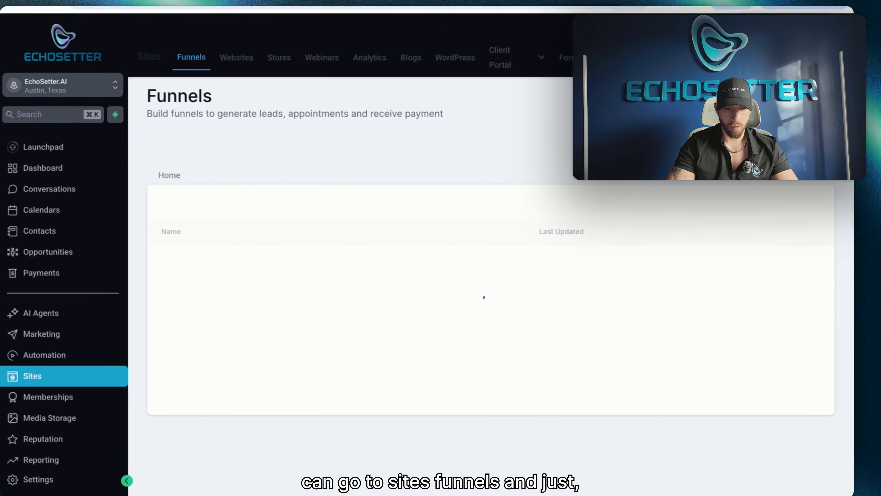
click(785, 89)
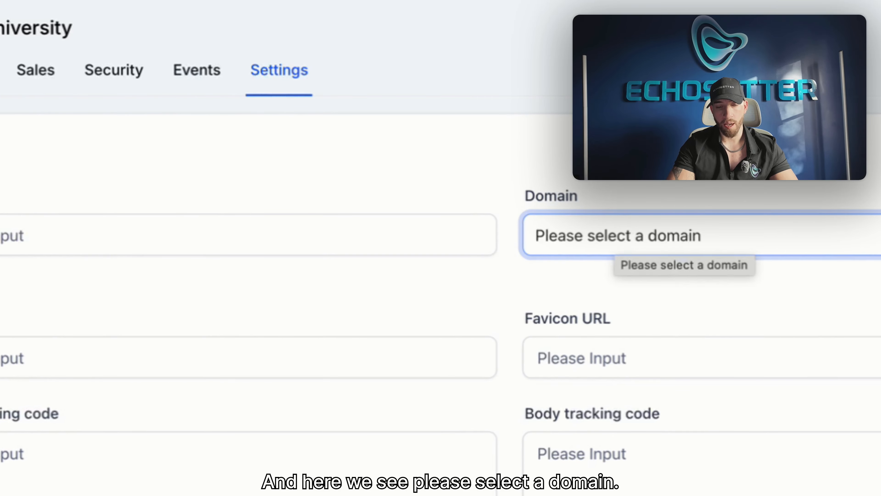
click(612, 237)
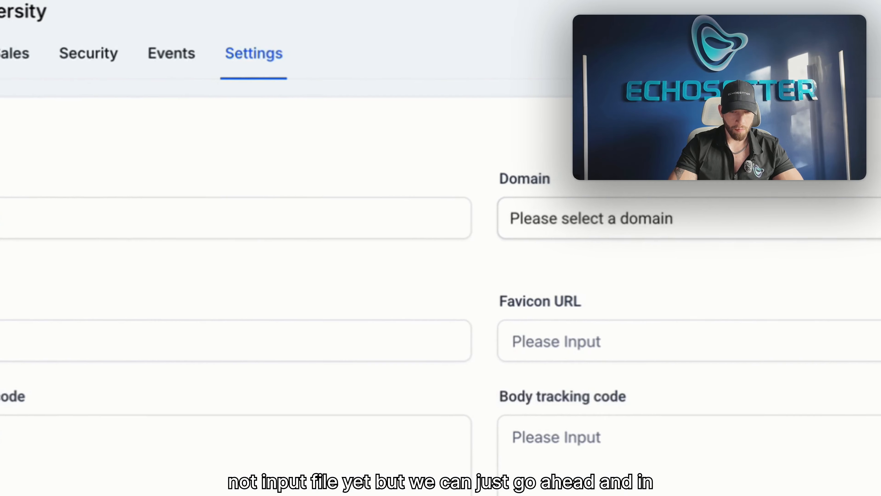
click(591, 219)
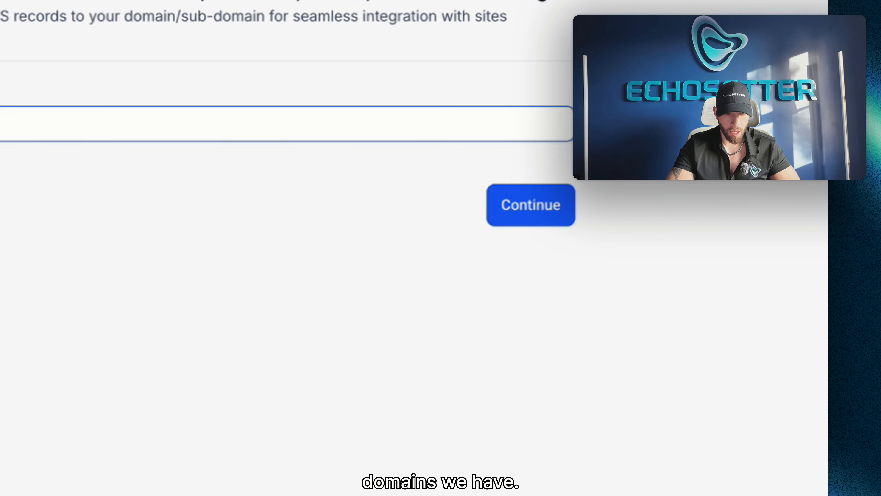
- Enter echosetteruniversity.com as the domain to connect and authorize it through GoDaddy
text(echoset)
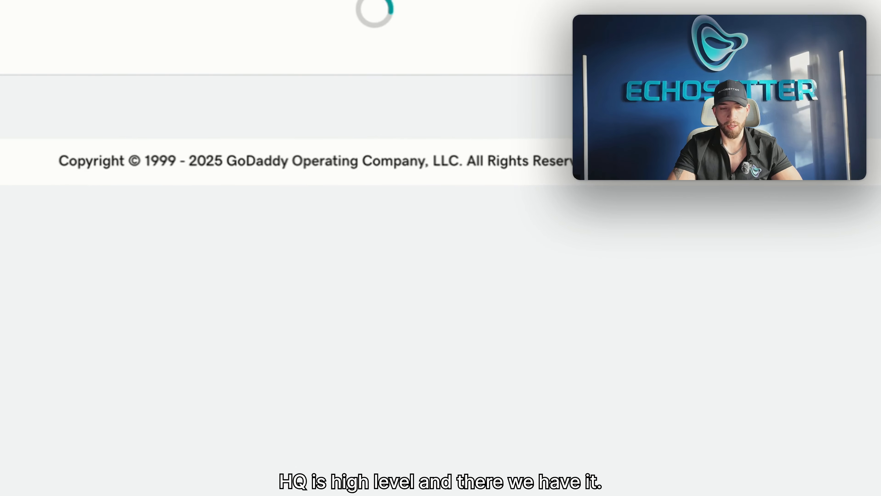
drag(142, 61, 443, 61)
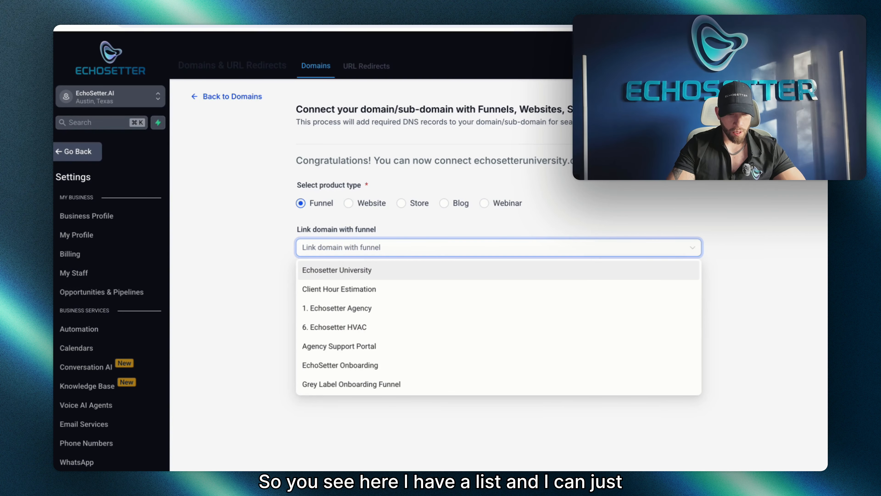
- Link the domain to the Echosetter University funnel with Echosetter University as the default page, and proceed to finish
scroll(499, 326, down, 5)
scroll(499, 327, down, 10)
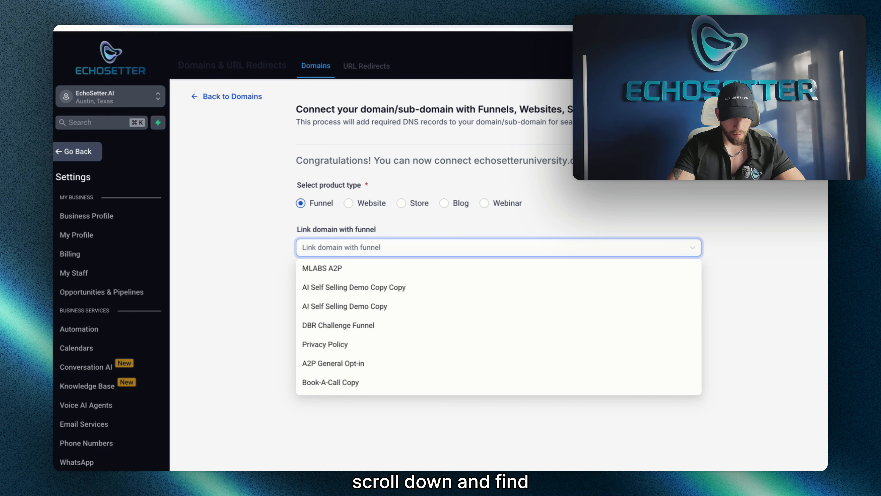
scroll(499, 326, down, 4)
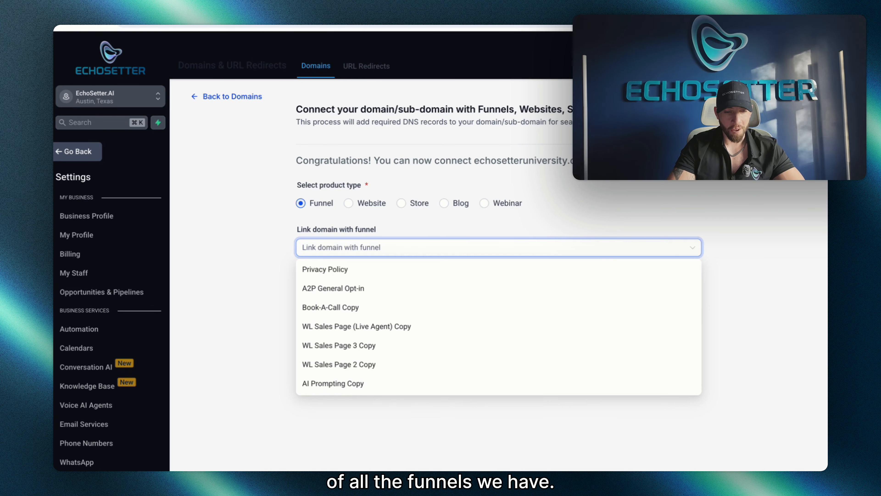
scroll(498, 326, up, 8)
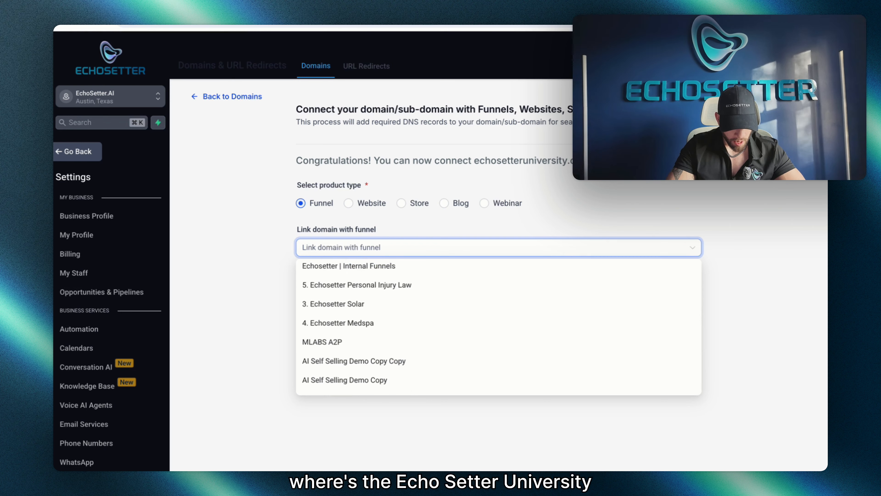
scroll(498, 326, up, 10)
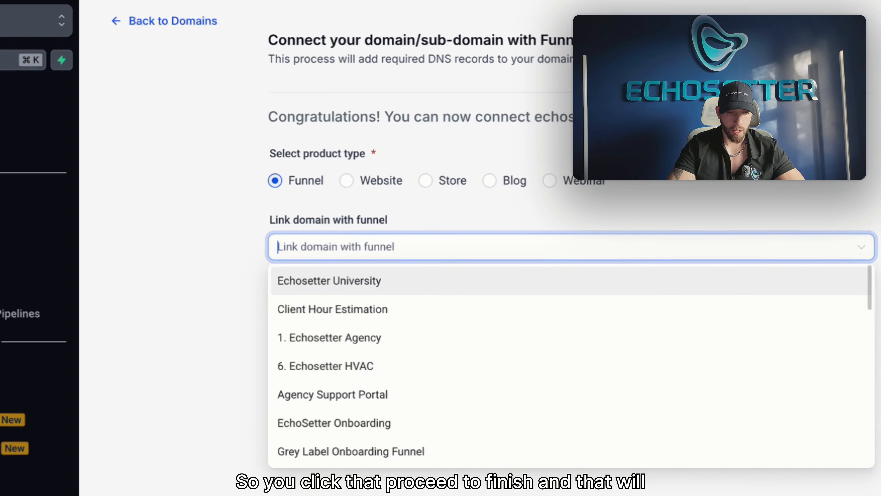
click(498, 270)
click(659, 361)
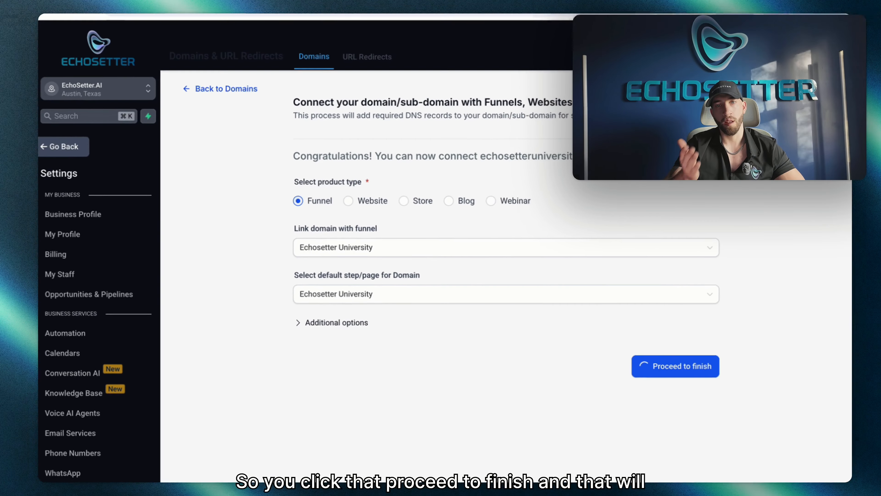